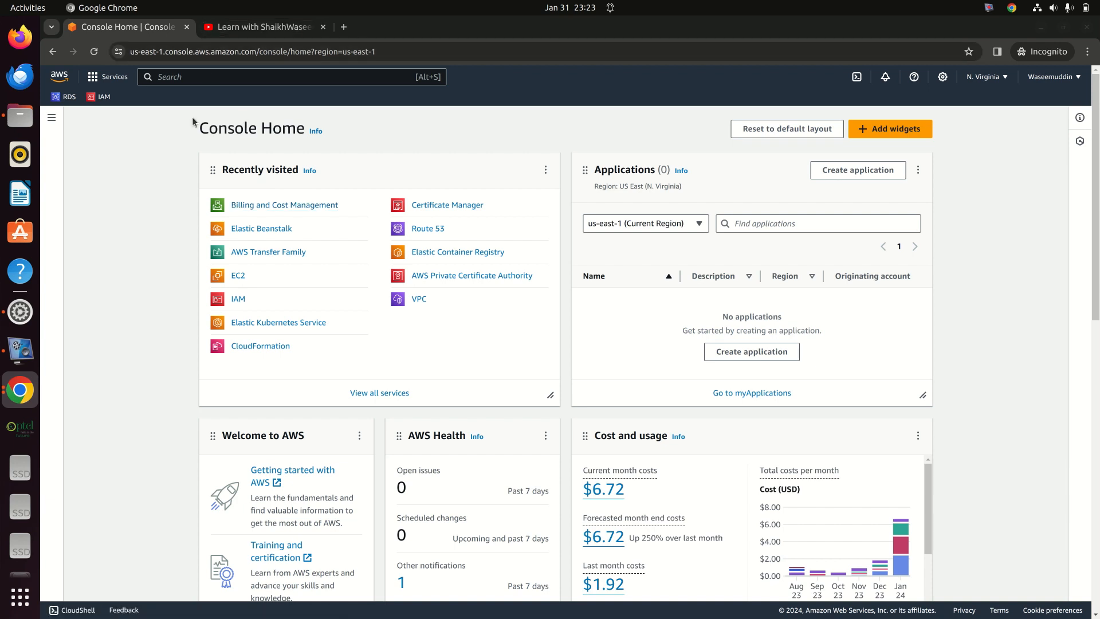
Step: Open Billing and Cost Management from the Recently visited list on Console Home
left_click(253, 32)
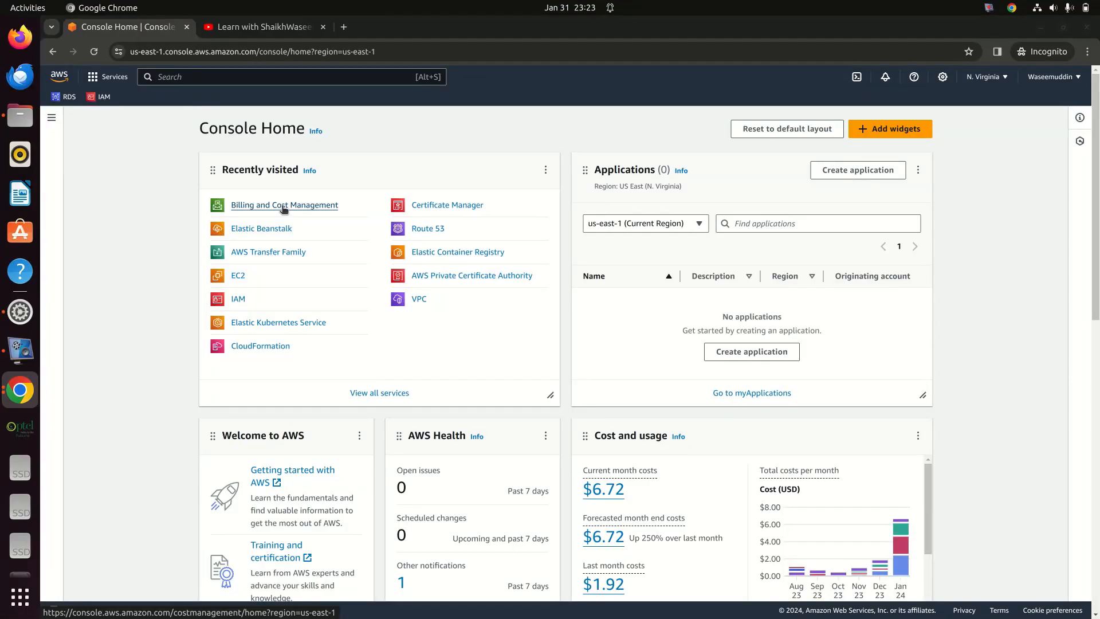
left_click(283, 208)
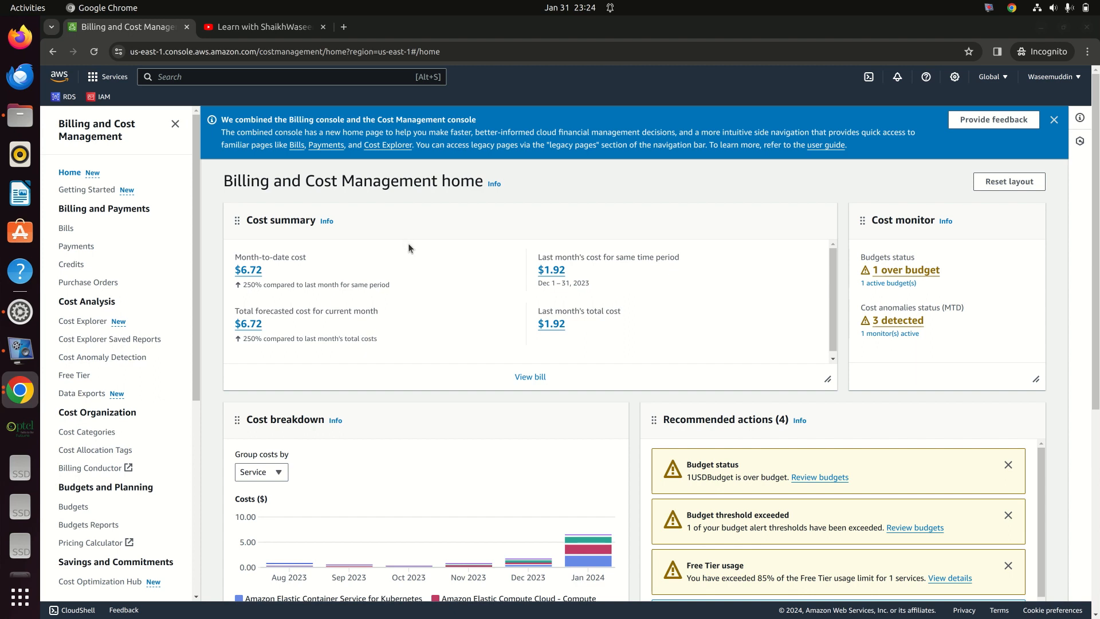
Step: Go to the Budgets page under Budgets and Planning in the billing navigation
scroll(629, 288, "down", 1)
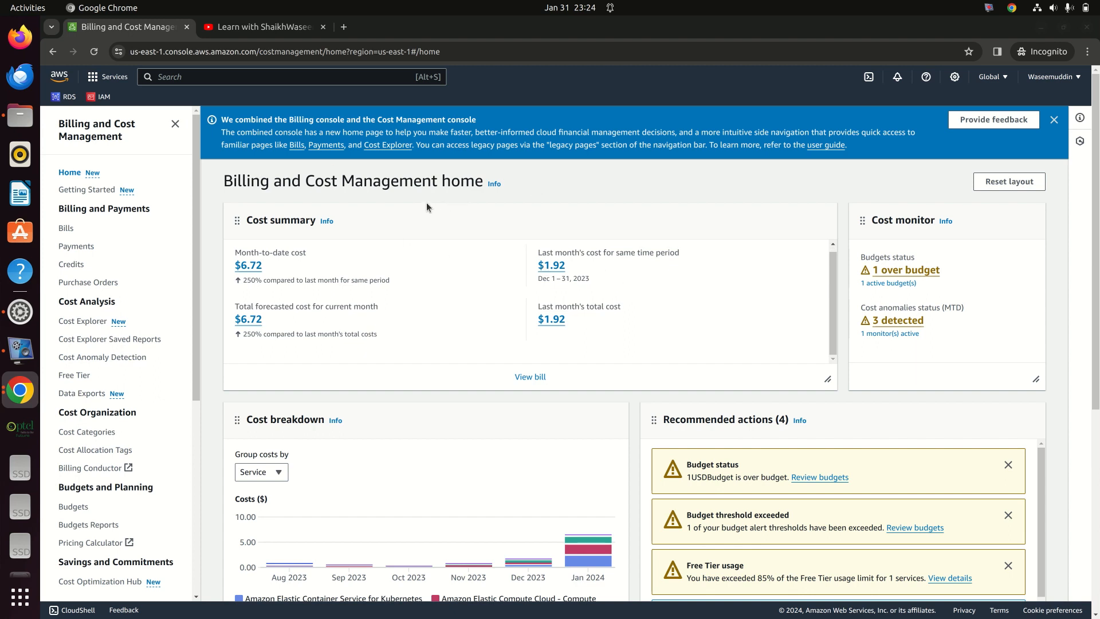
scroll(112, 411, "down", 3)
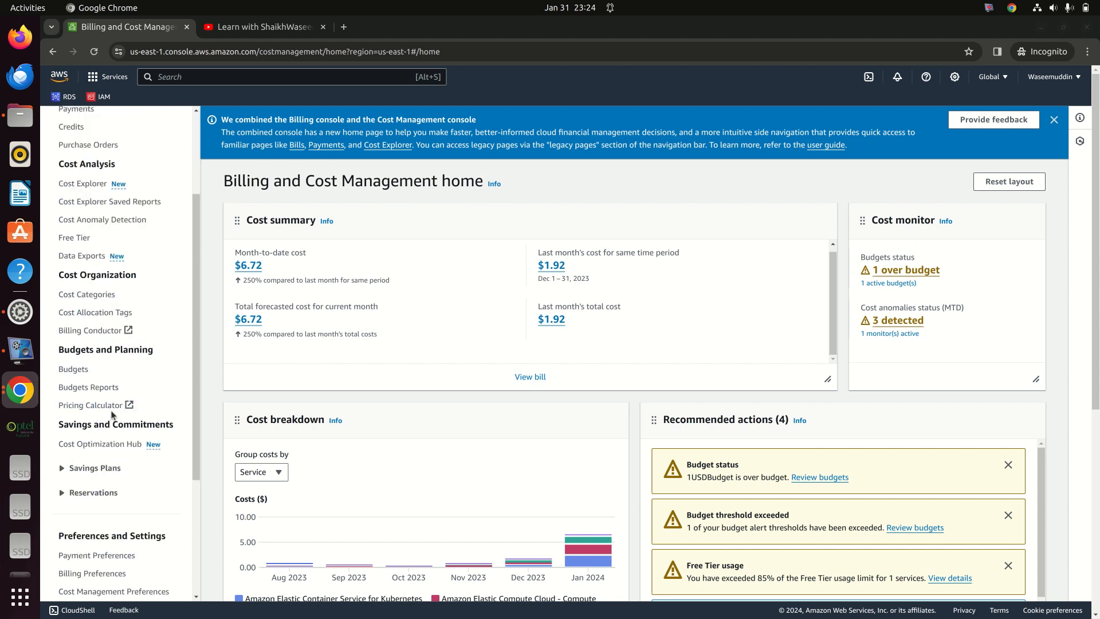
left_click(77, 370)
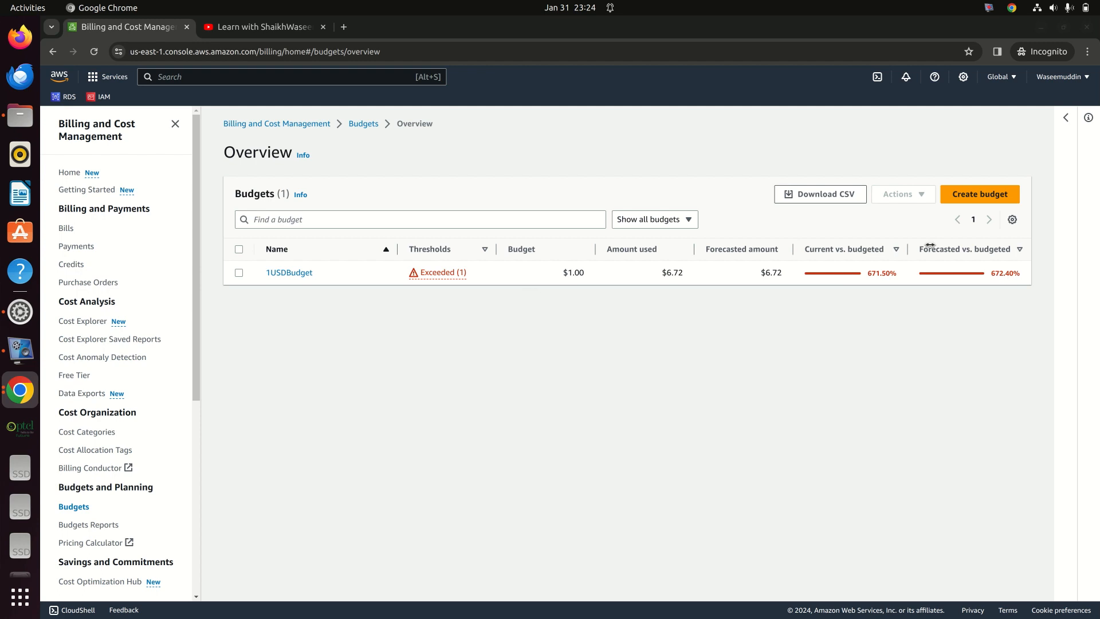
Step: Begin a Customize (advanced) cost budget and proceed to its budget details step
left_click(977, 196)
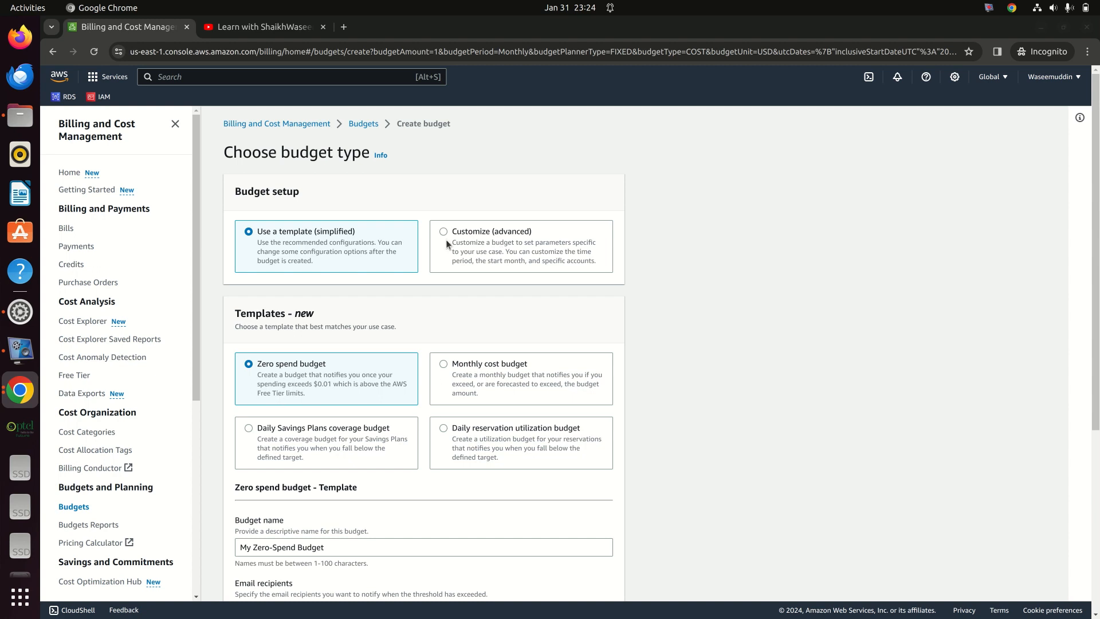
left_click(471, 235)
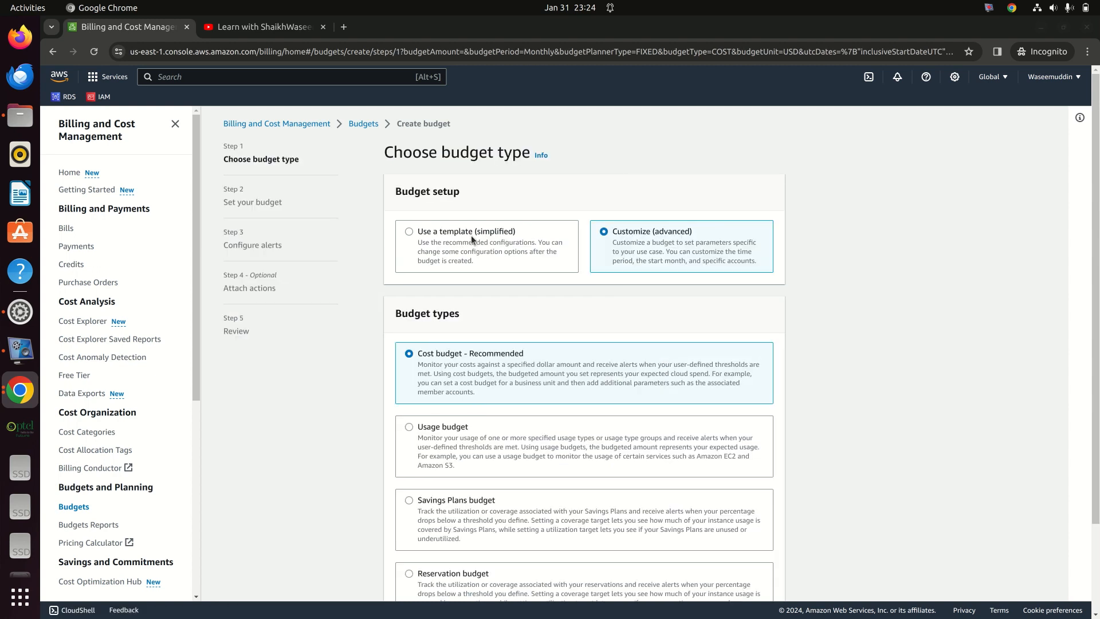
scroll(462, 321, "down", 2)
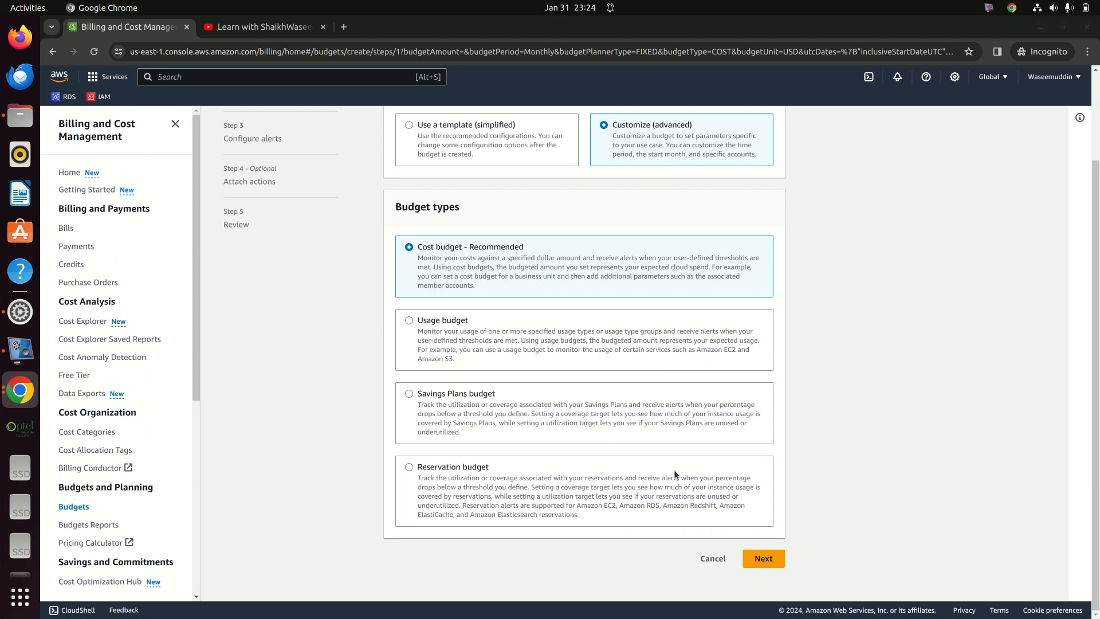
left_click(764, 558)
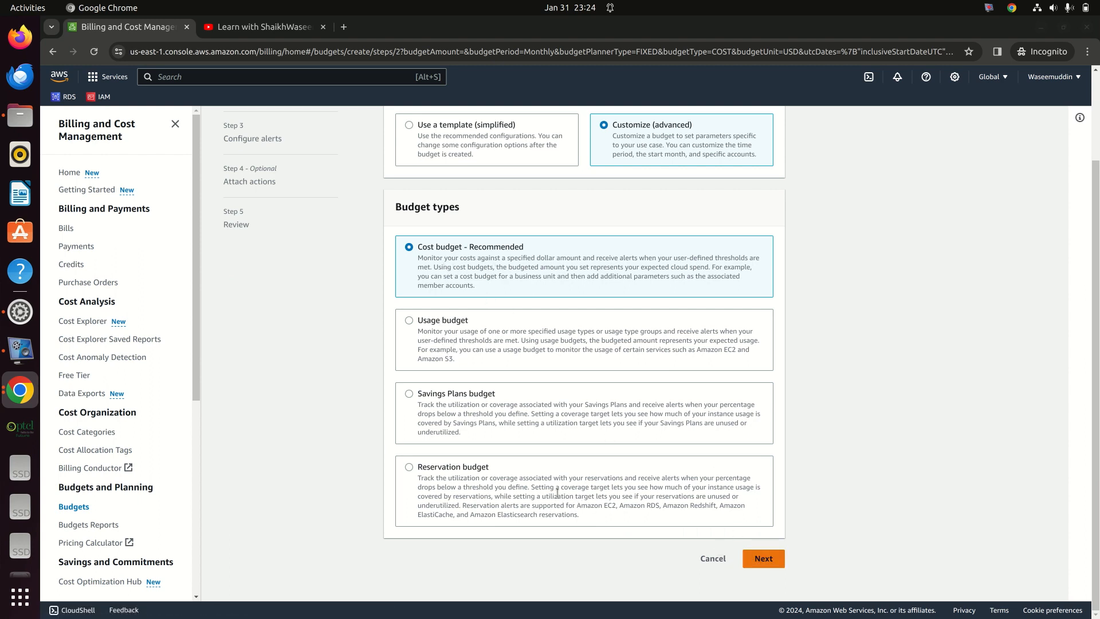
scroll(458, 375, "down", 4)
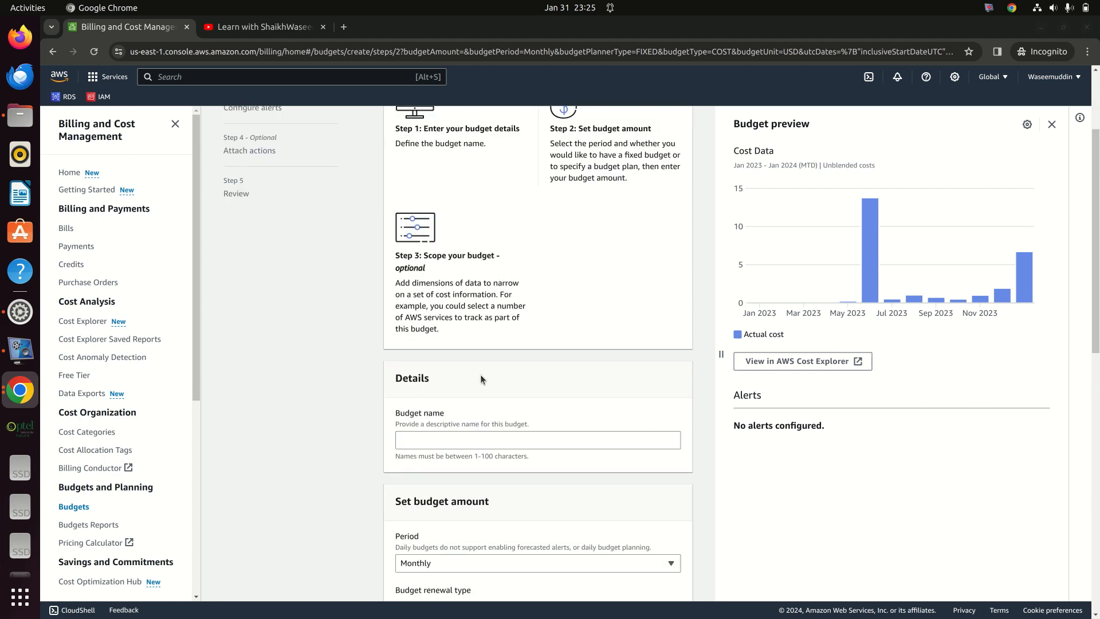
Step: Enter 5USDBudget as the budget name, correcting the lowercase 'b' typo
left_click(451, 367)
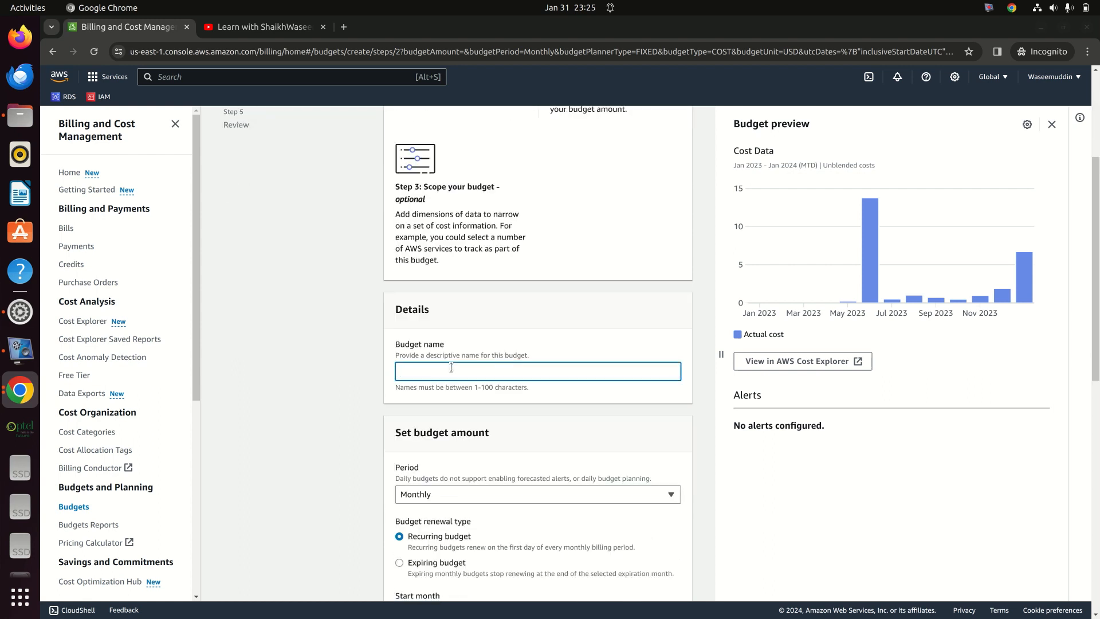
type("5USDbudget")
key("Left")
key("Left")
key("Left")
key("Left")
key("Left")
key("BackSpace")
type("D")
key("BackSpace")
type("B")
scroll(450, 384, "down", 2)
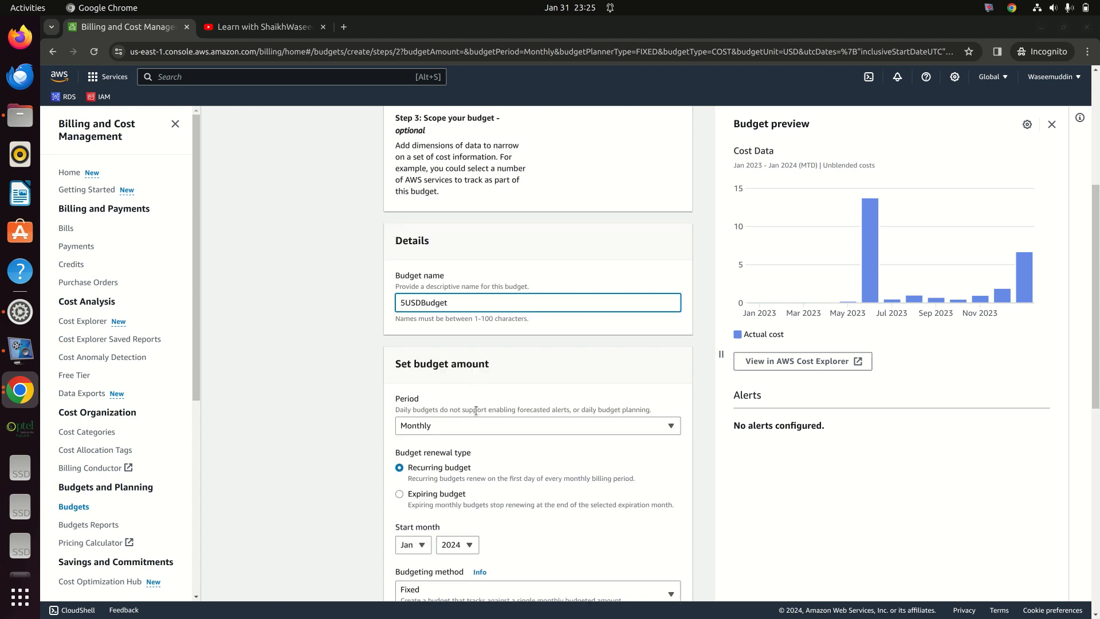
scroll(464, 415, "down", 2)
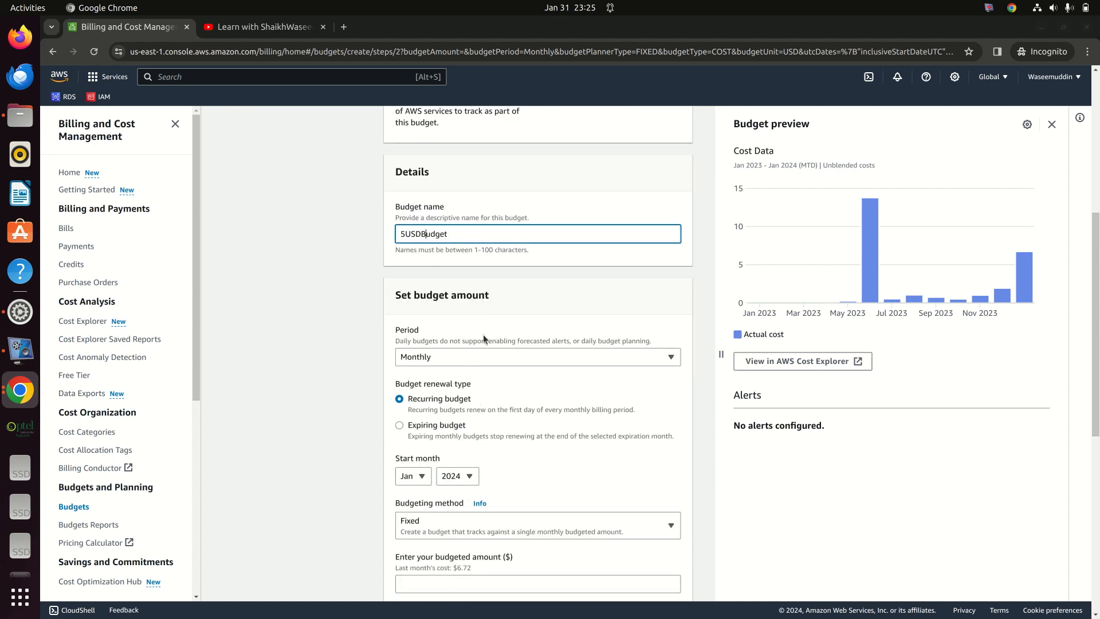
scroll(467, 338, "down", 1)
Step: Keep the budget period Monthly and the budgeting method Fixed
left_click(452, 298)
left_click(427, 290)
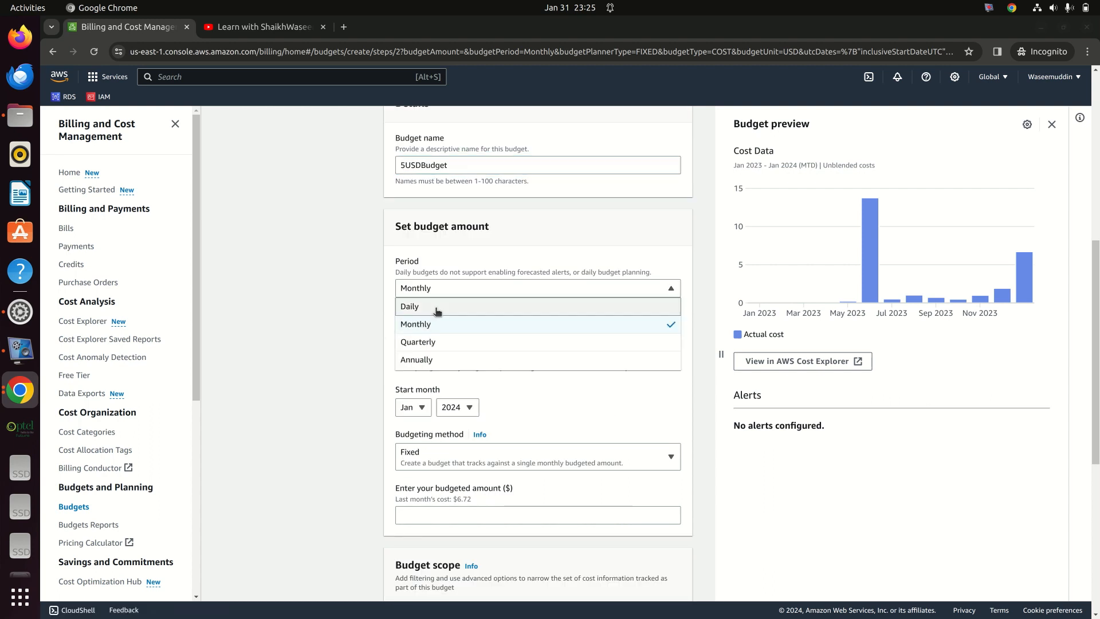
left_click(500, 285)
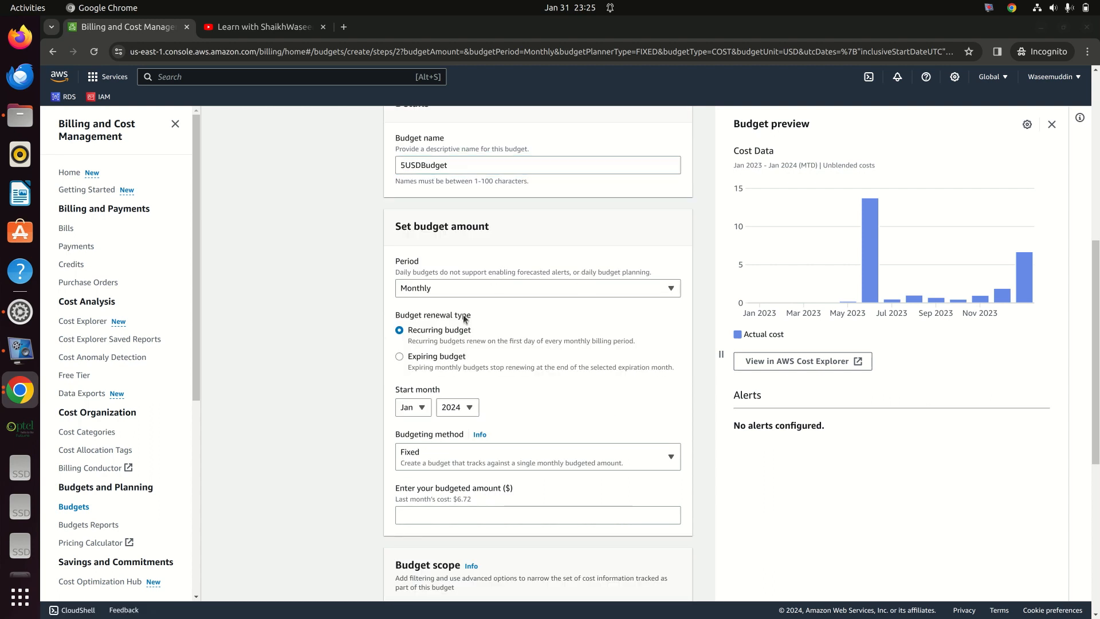
left_click(469, 292)
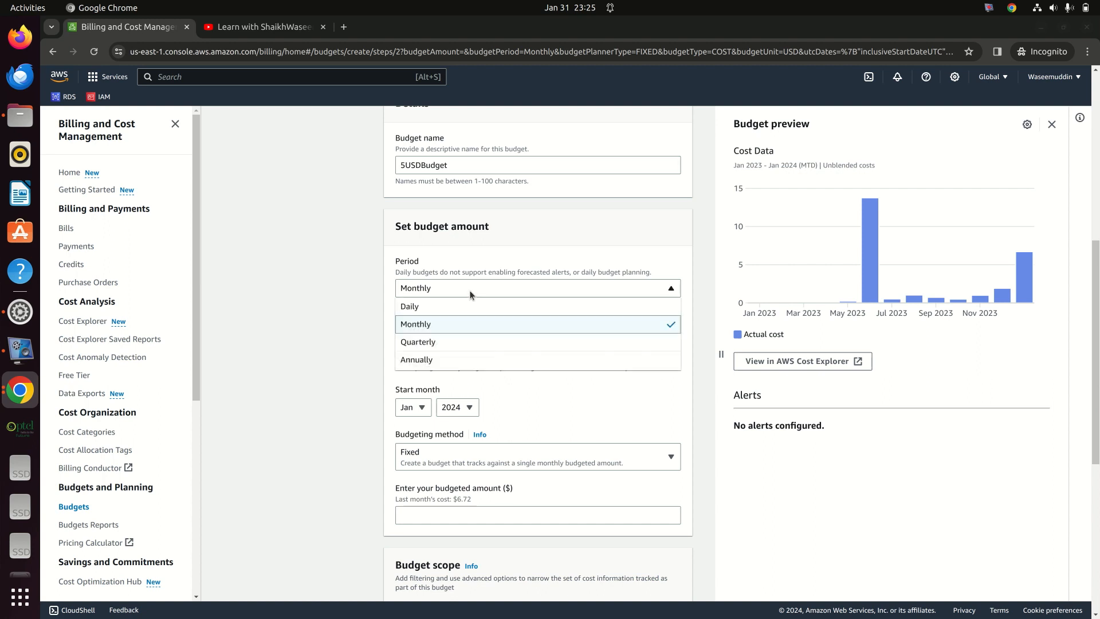
left_click(467, 289)
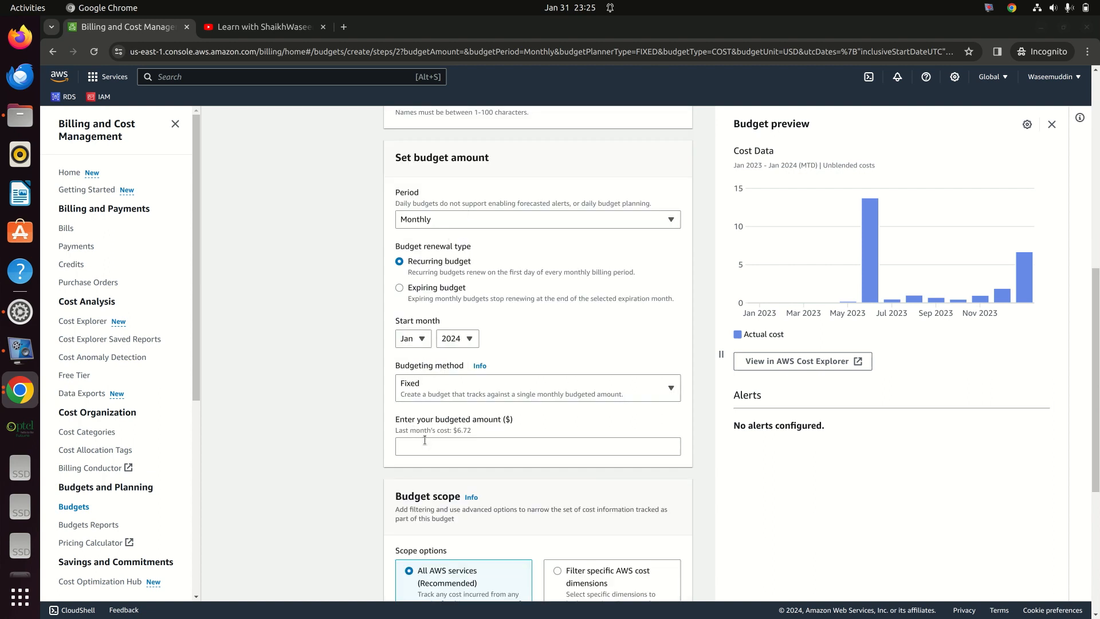
left_click(449, 386)
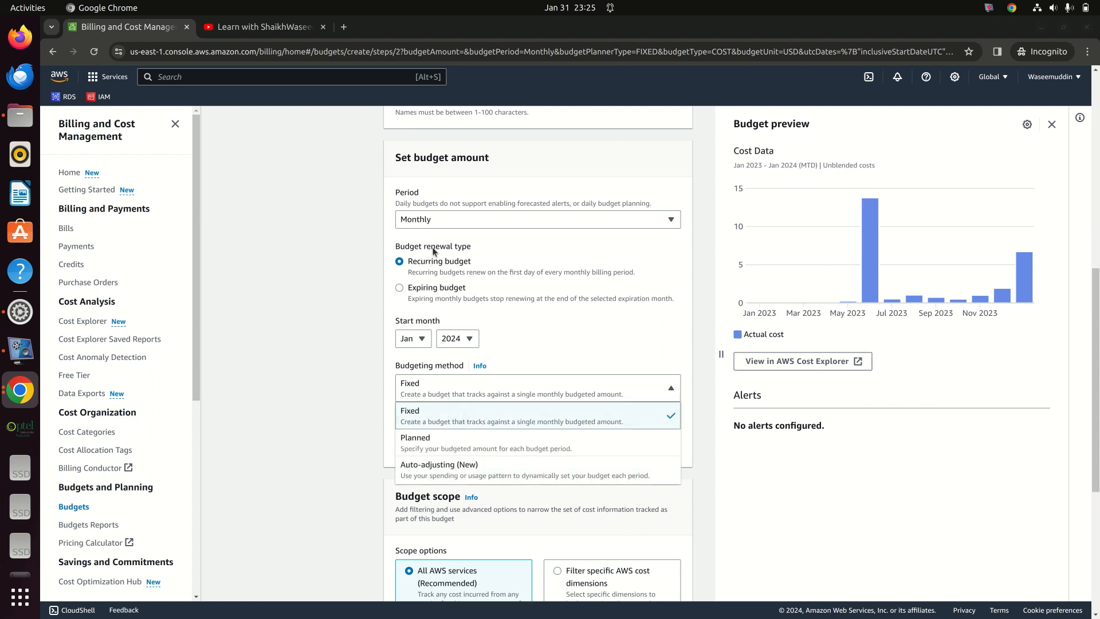
left_click(408, 371)
Step: Set the budgeted amount to $5.00 for all AWS services and continue to alerts
left_click(425, 446)
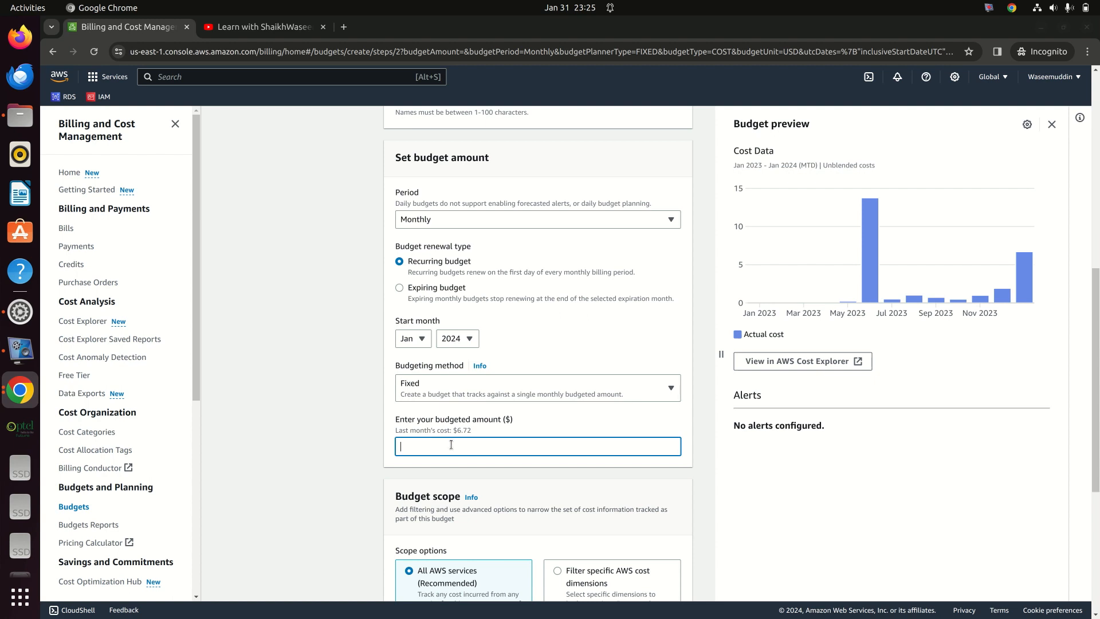
scroll(428, 415, "up", 3)
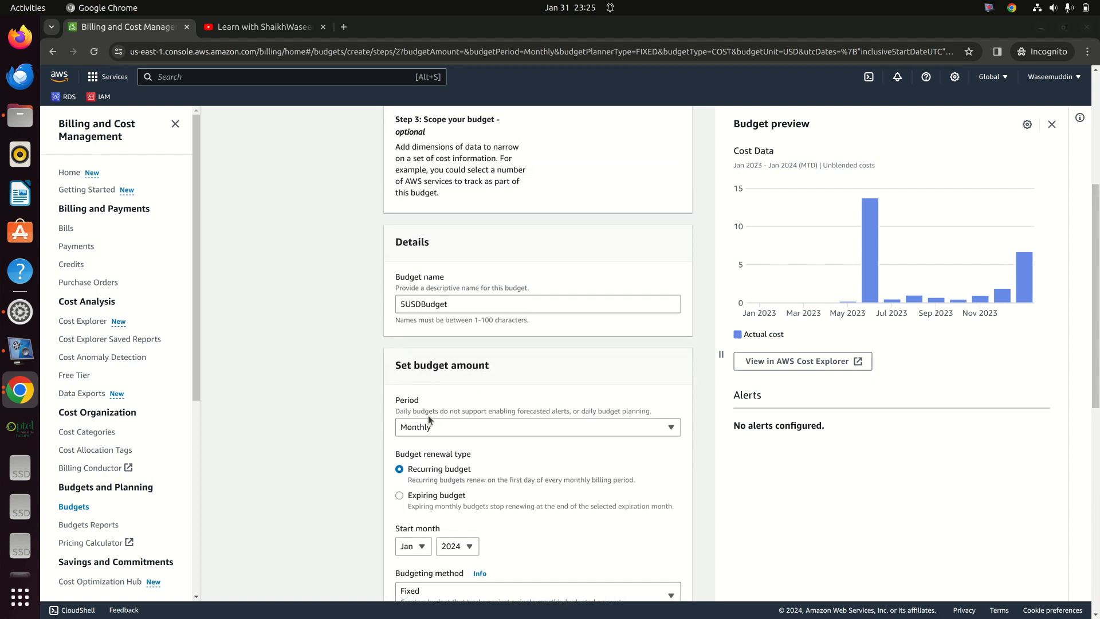
scroll(429, 420, "down", 5)
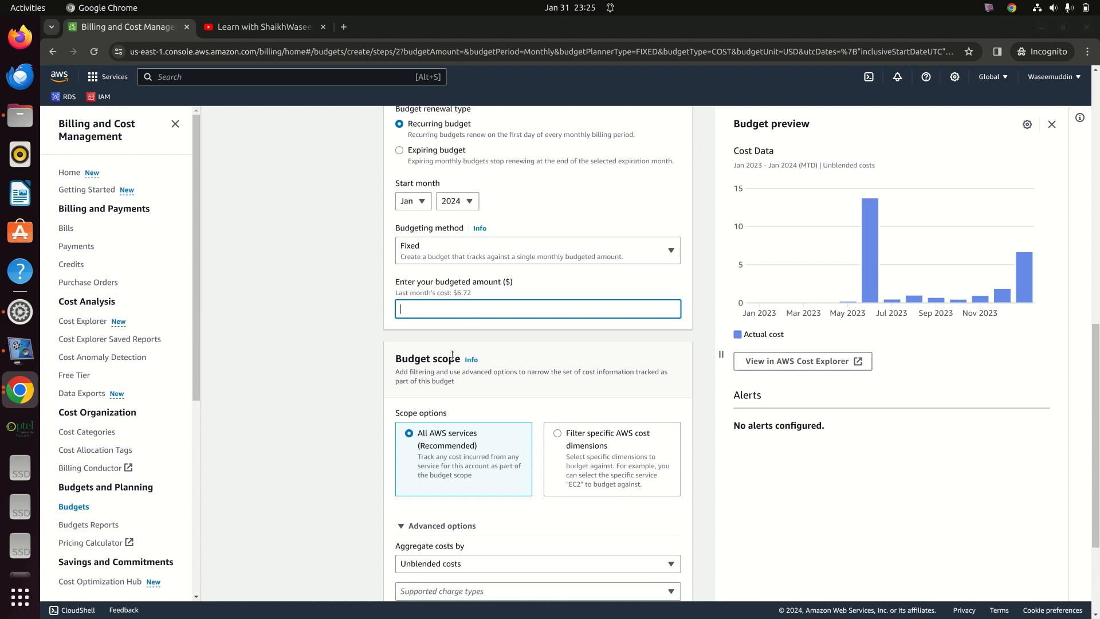
type("5")
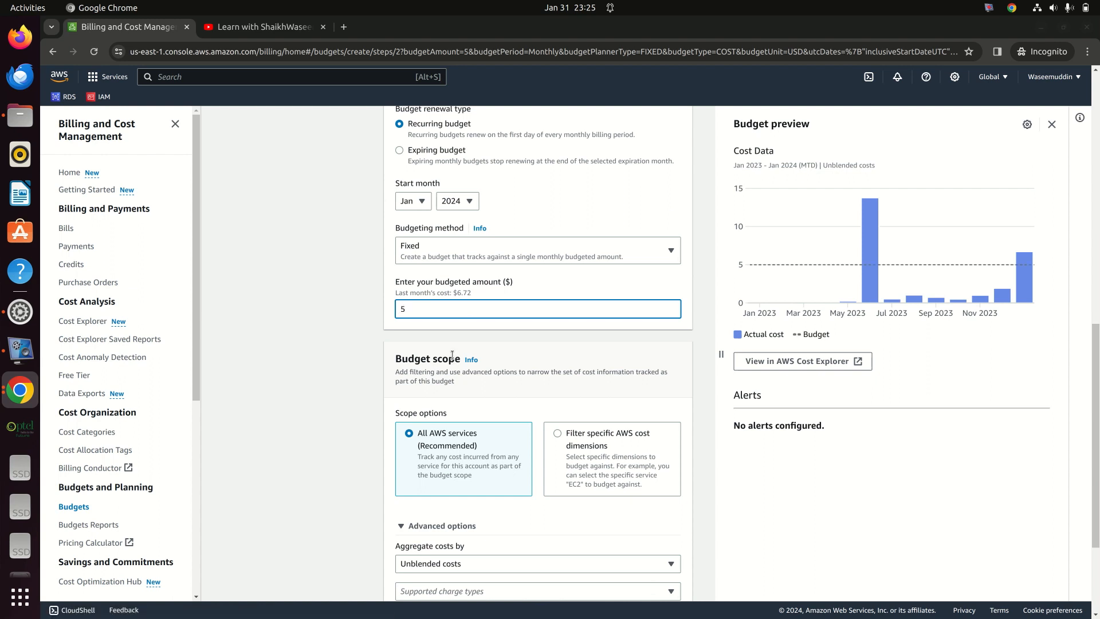
scroll(459, 344, "down", 3)
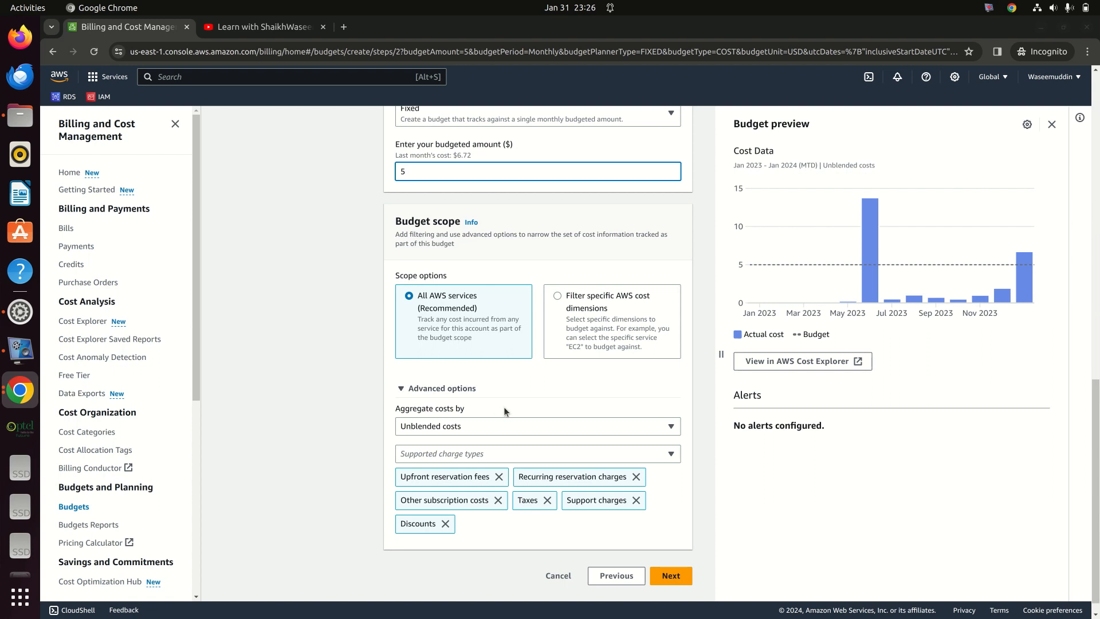
scroll(589, 453, "down", 1)
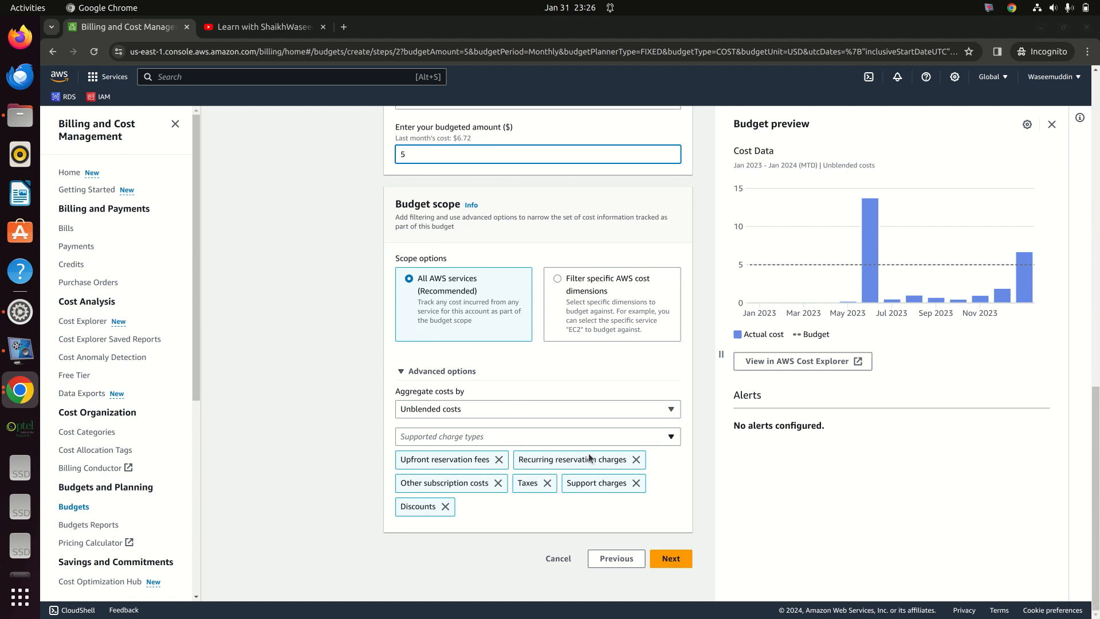
left_click(684, 558)
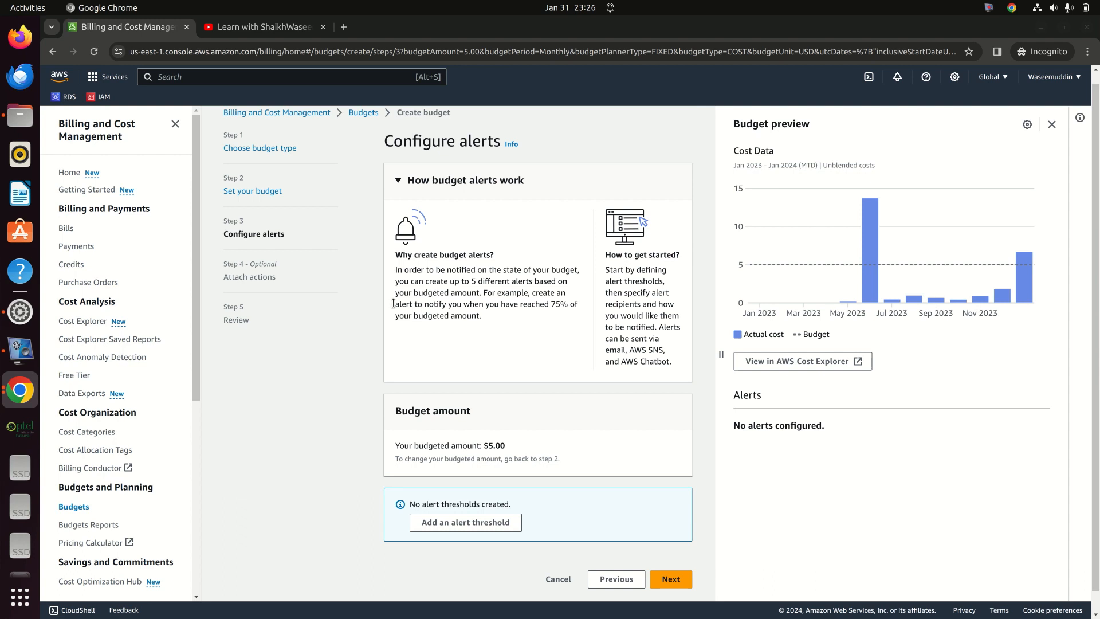
Step: Create Alert #1, defaulting to % of budgeted amount with an Actual trigger
scroll(432, 390, "down", 1)
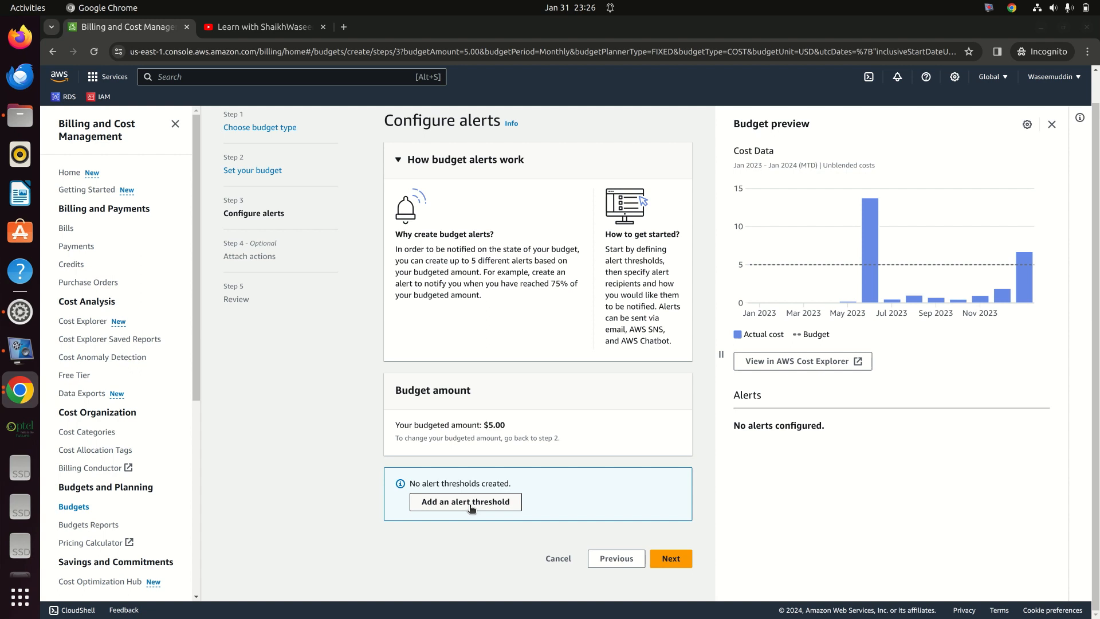
left_click(444, 510)
Step: Set Alert #1's threshold to 80% of budgeted amount, triggered by Actual cost ($4.00)
scroll(473, 381, "down", 3)
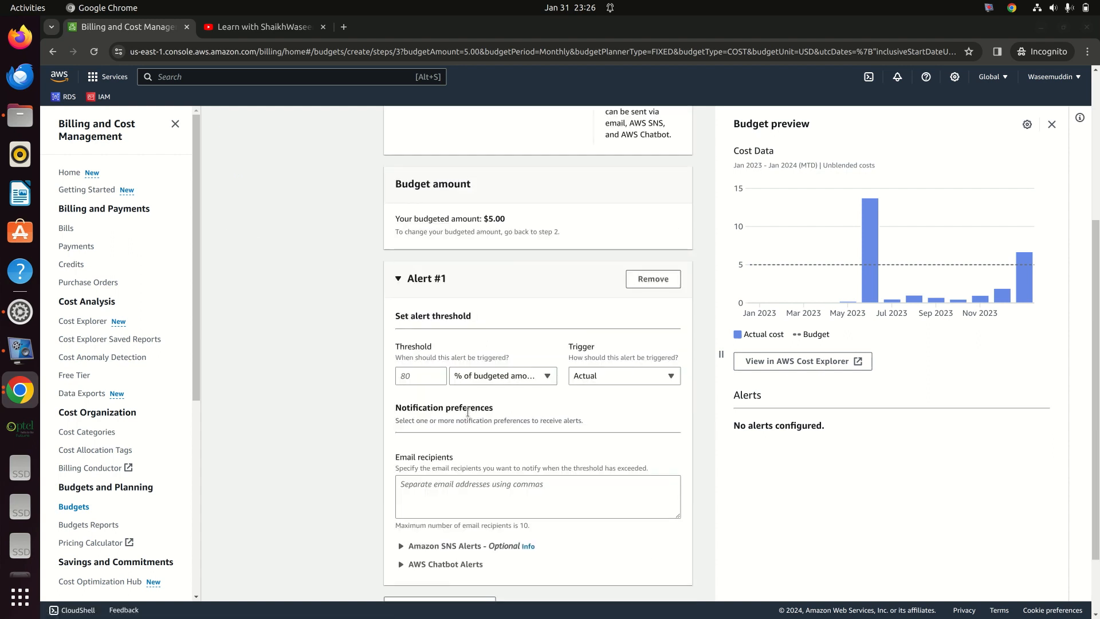
left_click(424, 376)
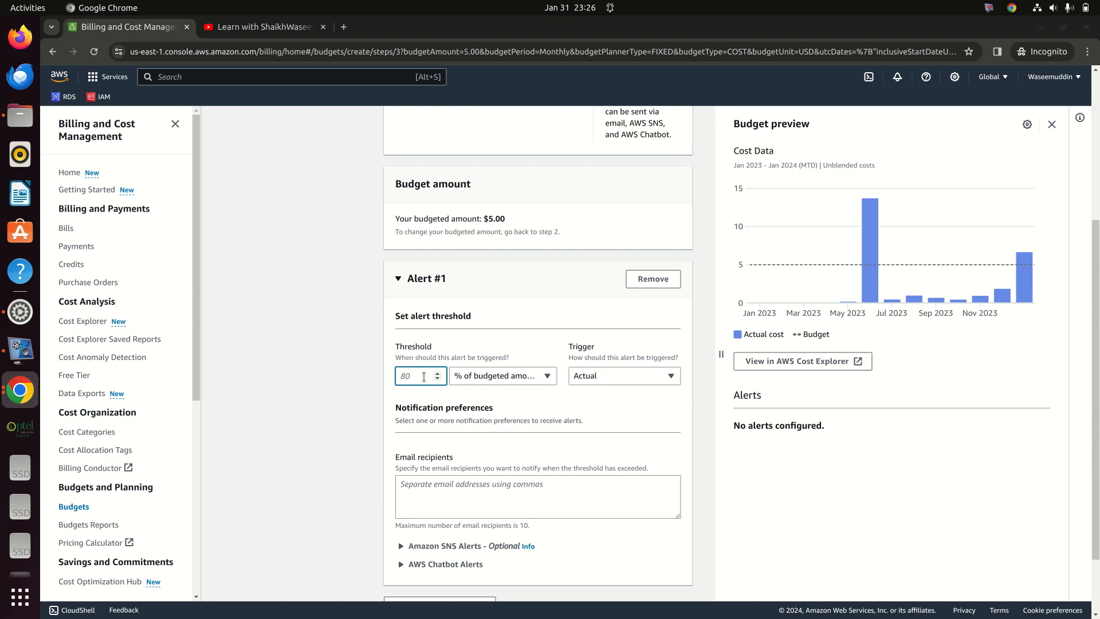
type("80")
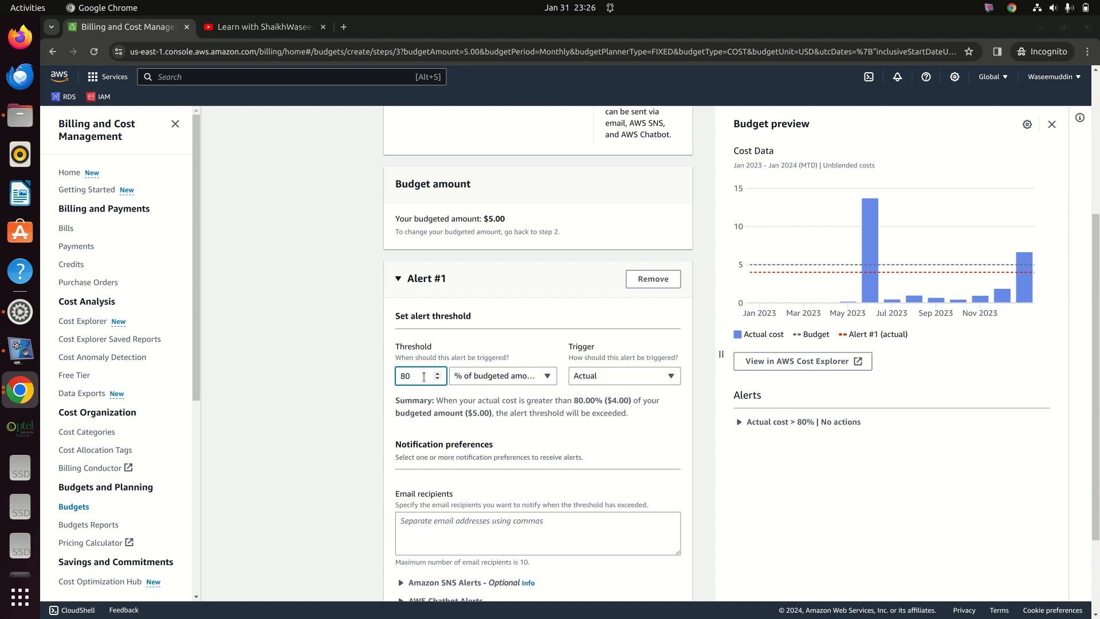
left_click(607, 382)
left_click(607, 383)
left_click(511, 527)
Step: Enter the notification e-mail address as Alert #1's recipient
scroll(537, 518, "down", 2)
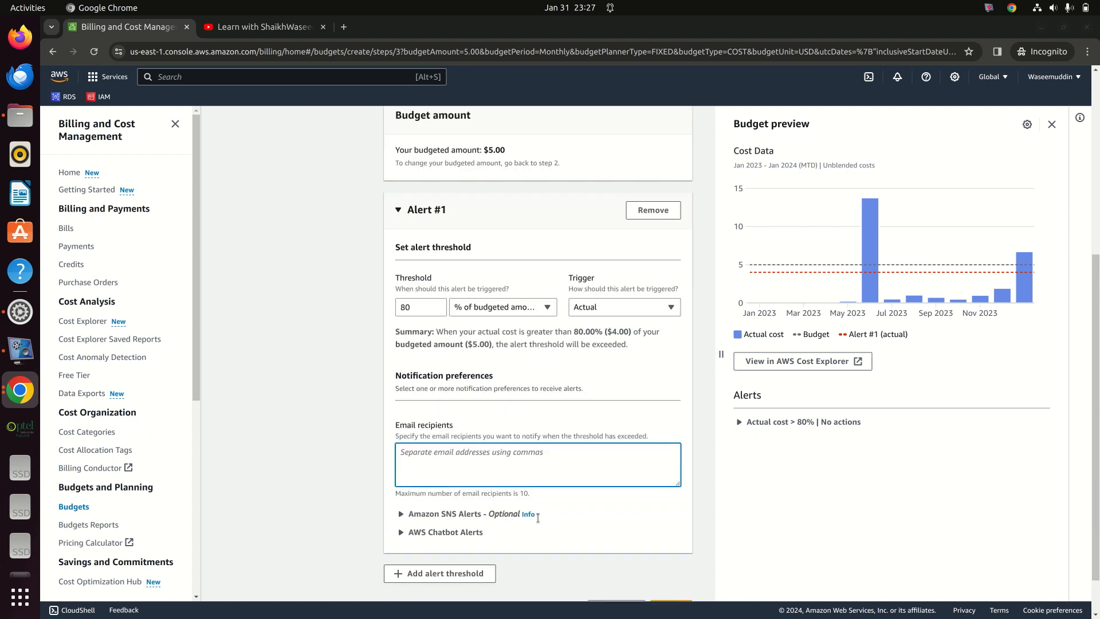
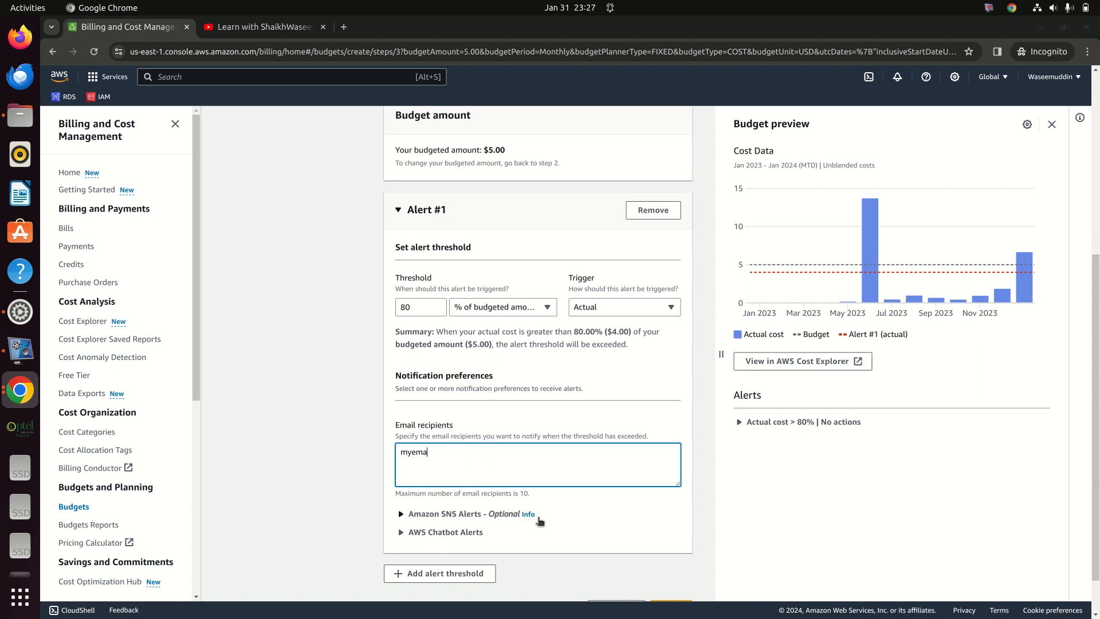
scroll(446, 343, "up", 3)
scroll(442, 426, "down", 4)
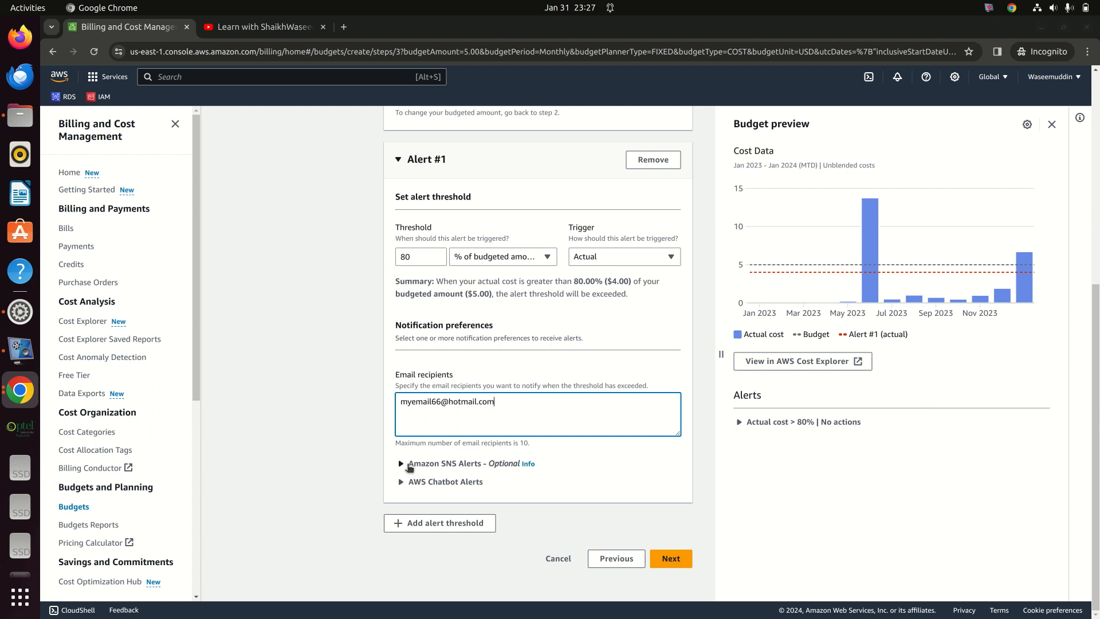
Step: Leave the optional Amazon SNS and AWS Chatbot alert settings unset
left_click(443, 466)
scroll(447, 458, "down", 3)
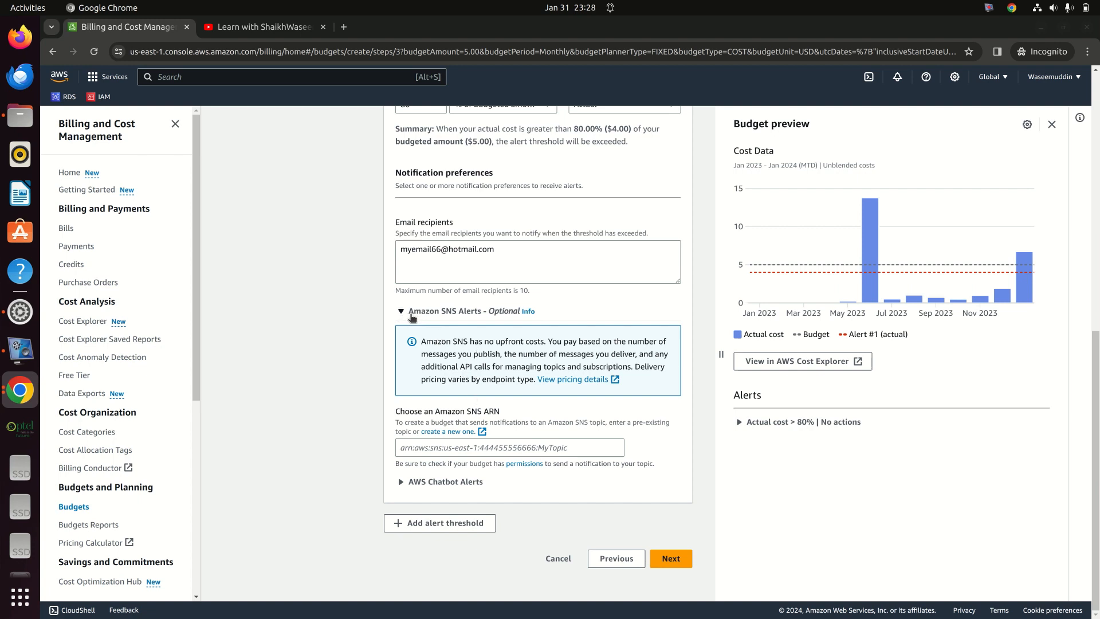
left_click(401, 313)
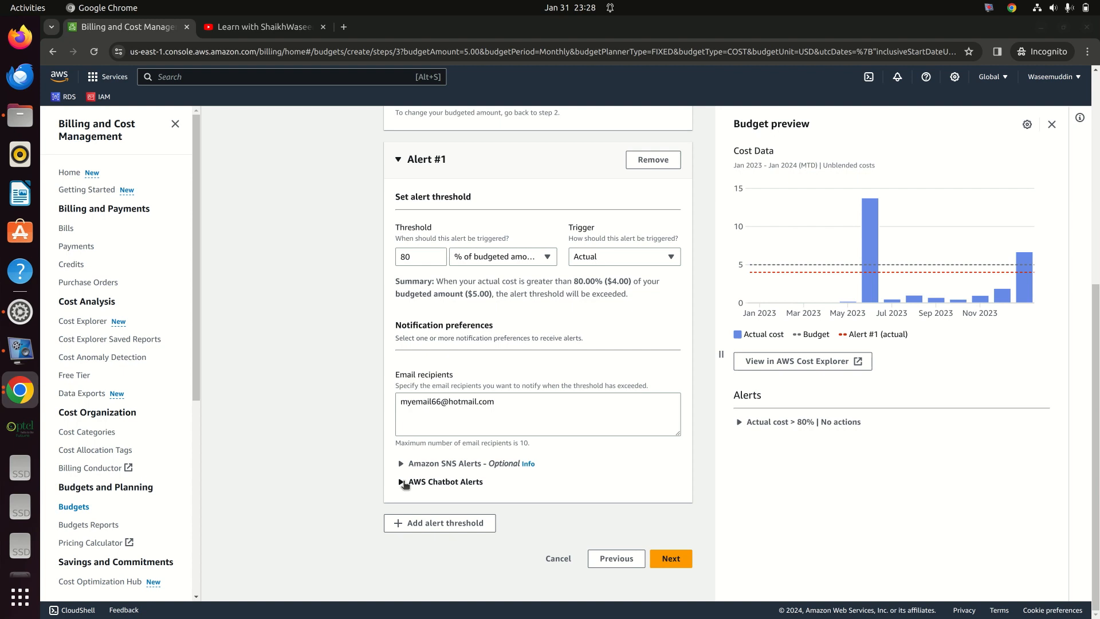
left_click(402, 482)
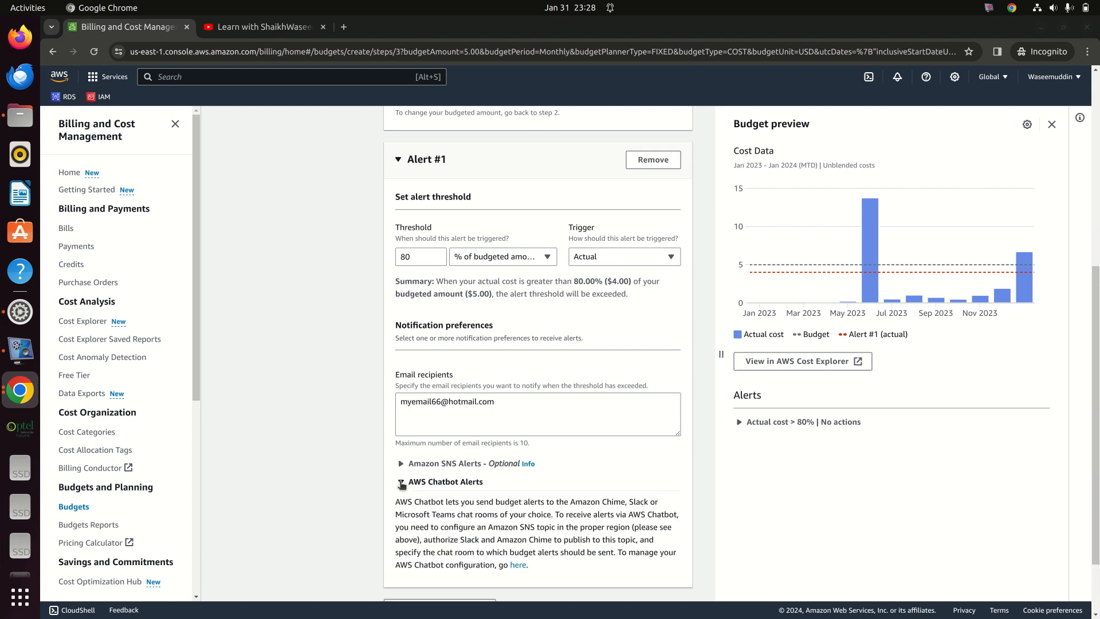
left_click(401, 483)
Step: Skip the Attach actions step and reach the review of 5USDBudget
scroll(488, 414, "up", 3)
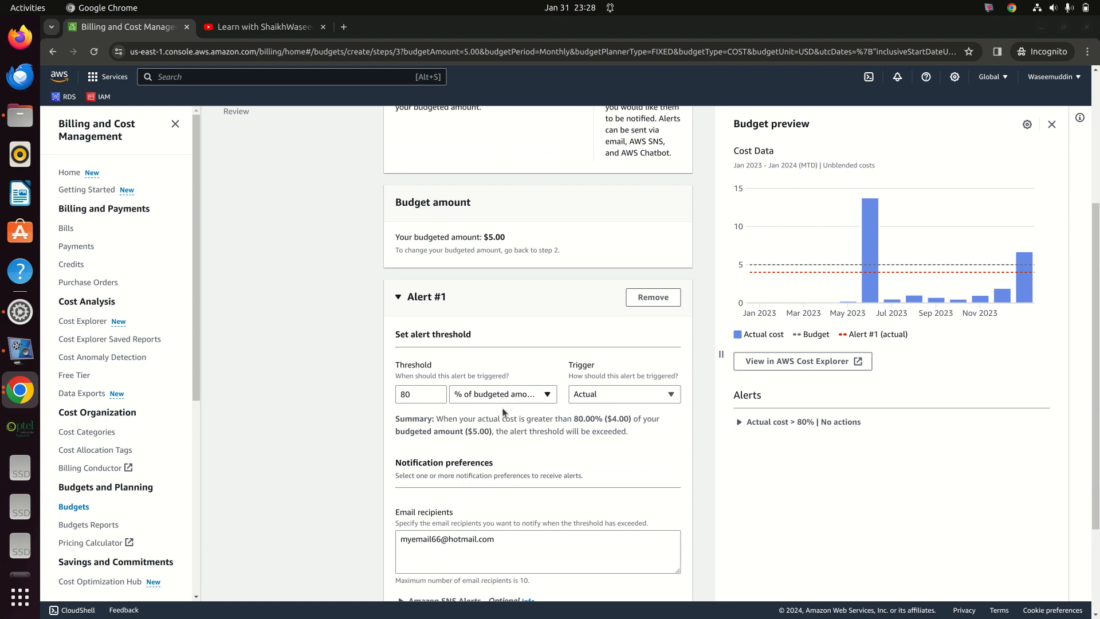
scroll(450, 412, "down", 3)
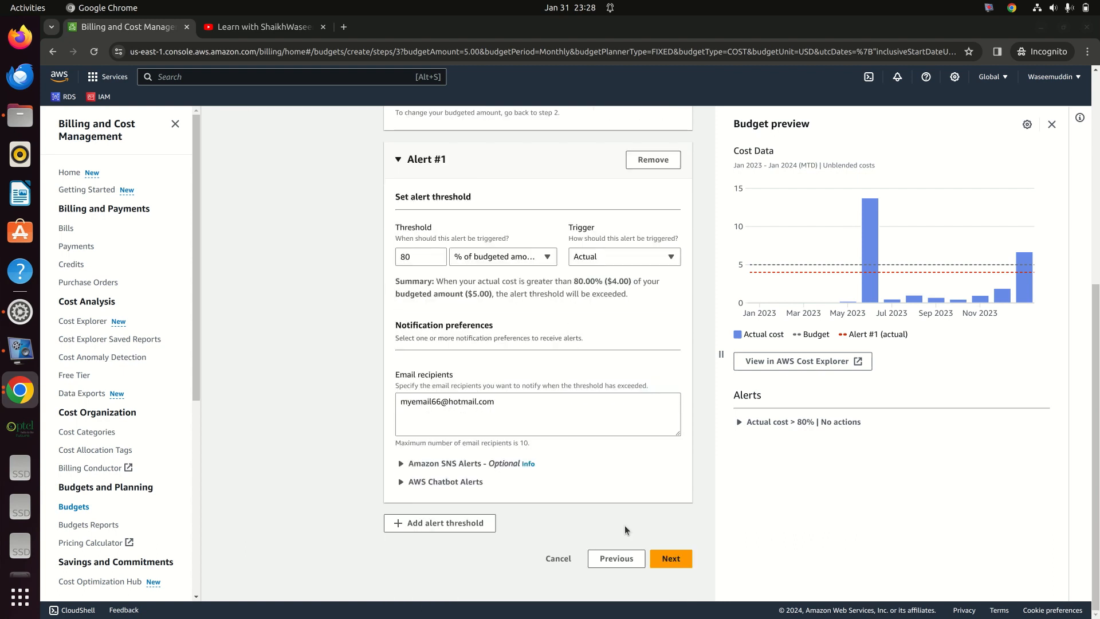
left_click(671, 559)
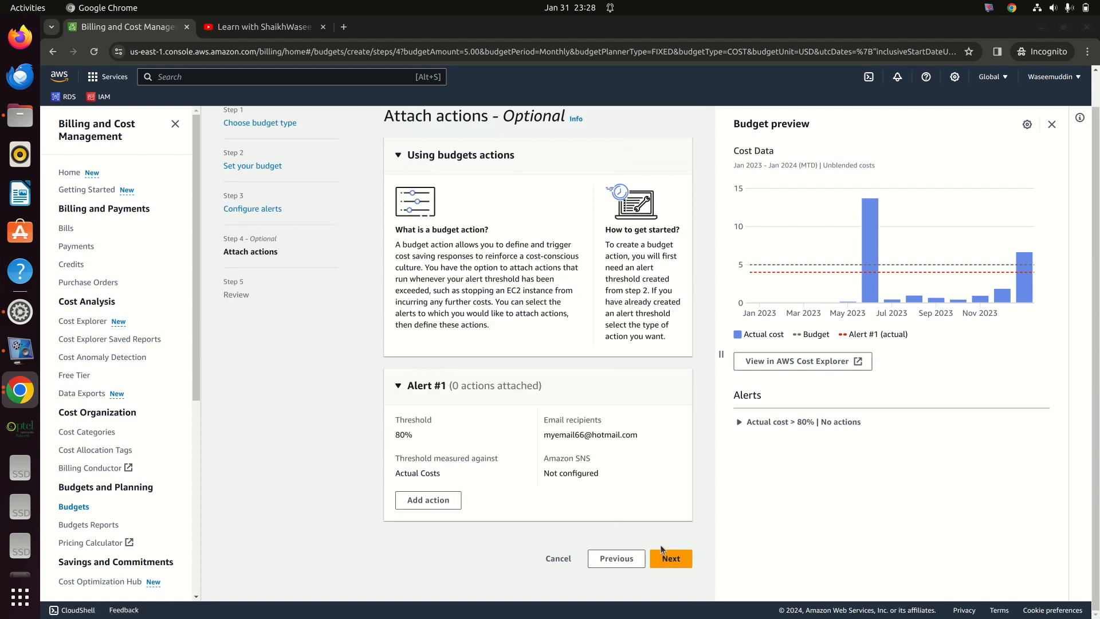
left_click(687, 561)
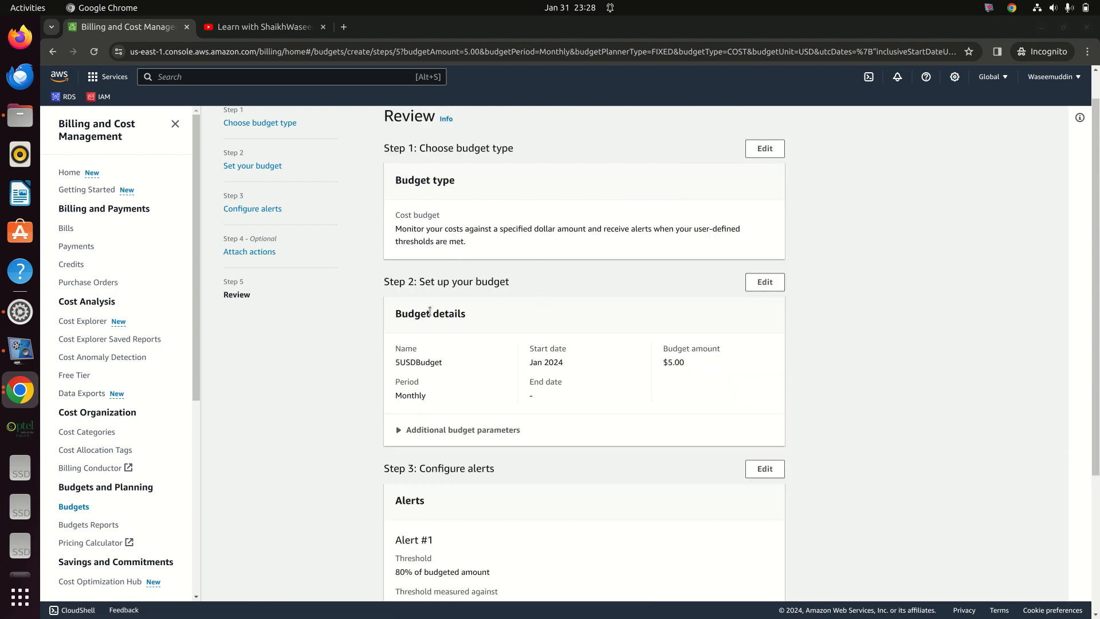
left_click_drag(394, 362, 449, 367)
left_click(531, 362)
left_click_drag(531, 362, 565, 364)
left_click_drag(663, 362, 682, 365)
left_click_drag(395, 397, 429, 396)
scroll(471, 373, "down", 3)
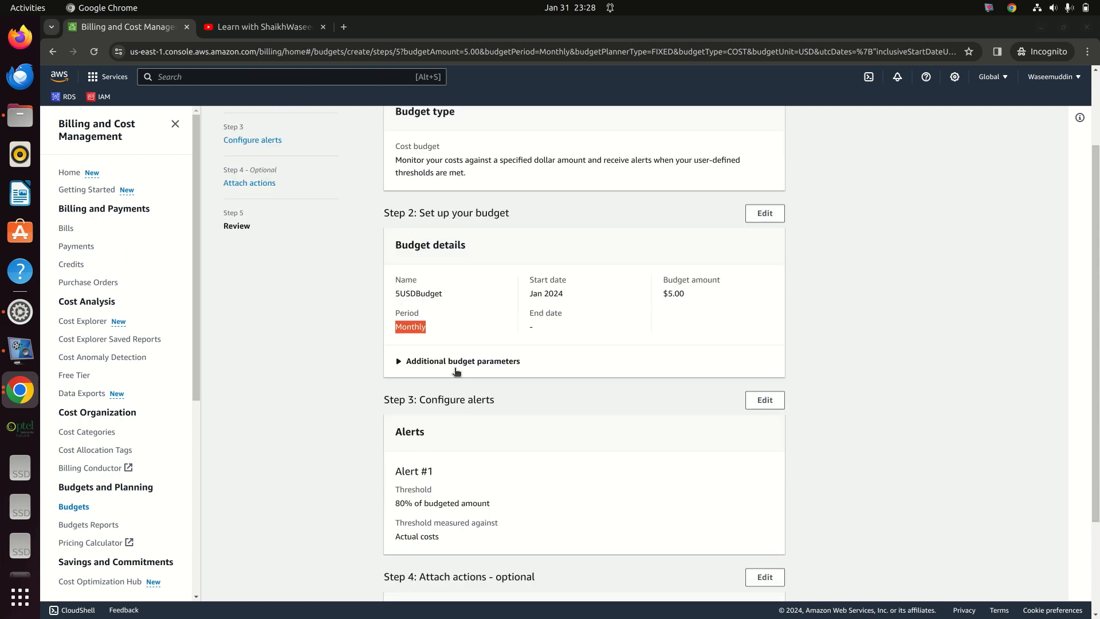
scroll(411, 370, "down", 3)
left_click_drag(388, 342, 445, 410)
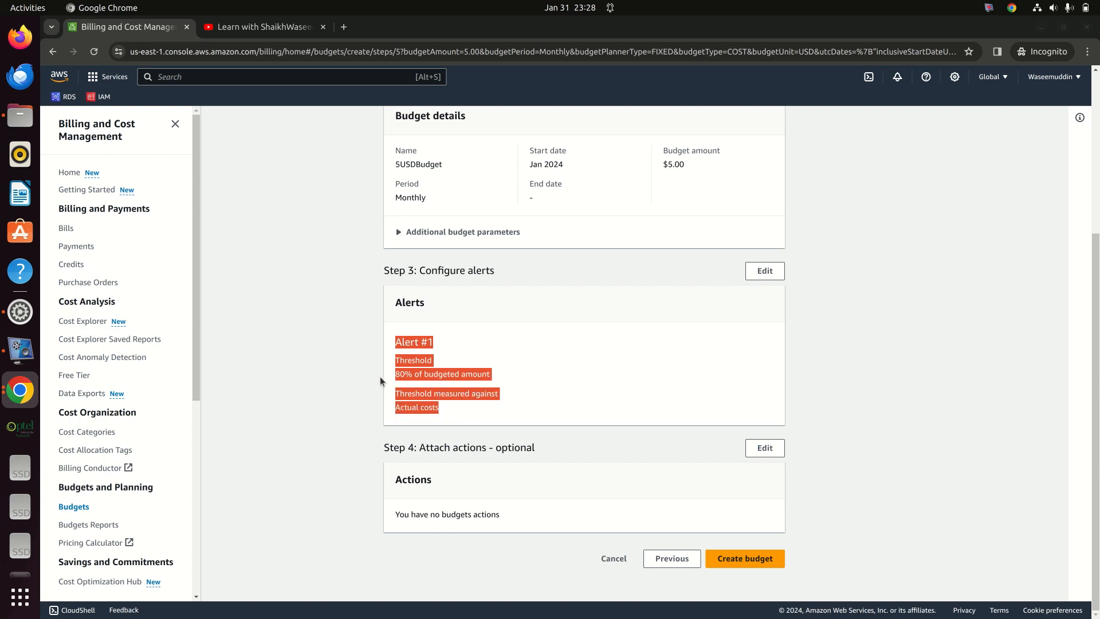
left_click(395, 379)
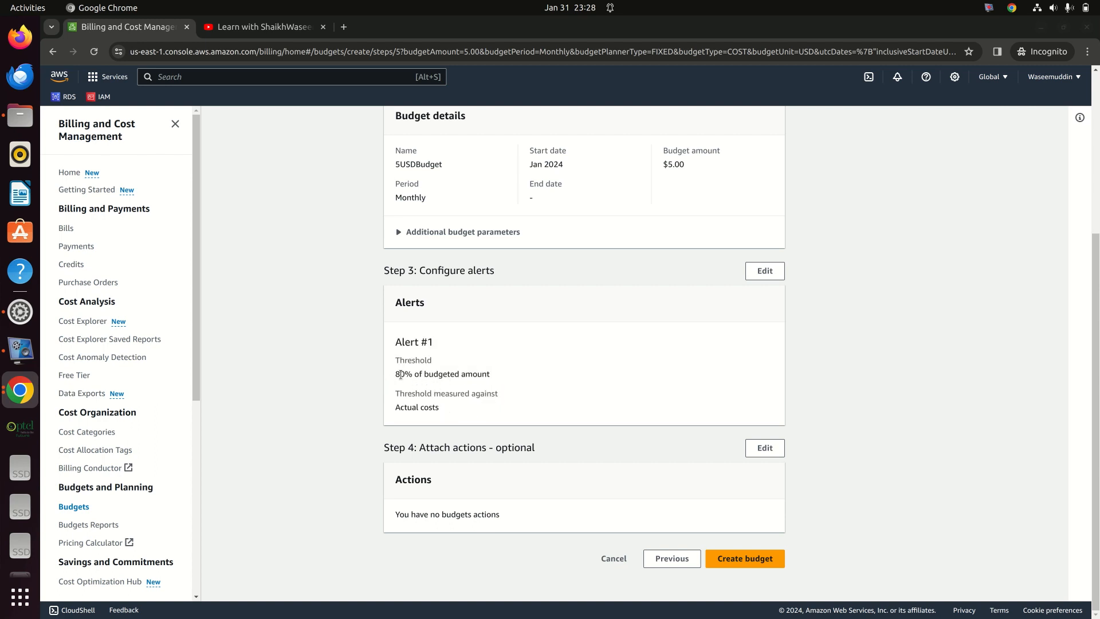
left_click_drag(400, 377, 417, 383)
scroll(500, 304, "up", 4)
scroll(468, 324, "down", 3)
Step: Create 5USDBudget and confirm it is listed in Budgets overview at $5.00 with status OK
left_click(751, 553)
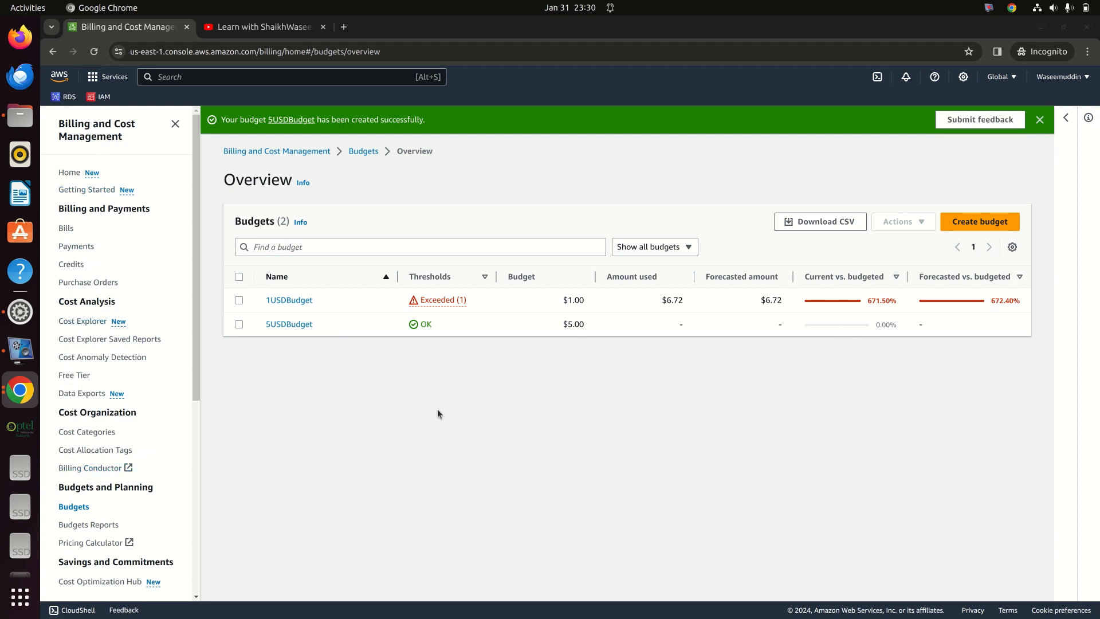
left_click(264, 27)
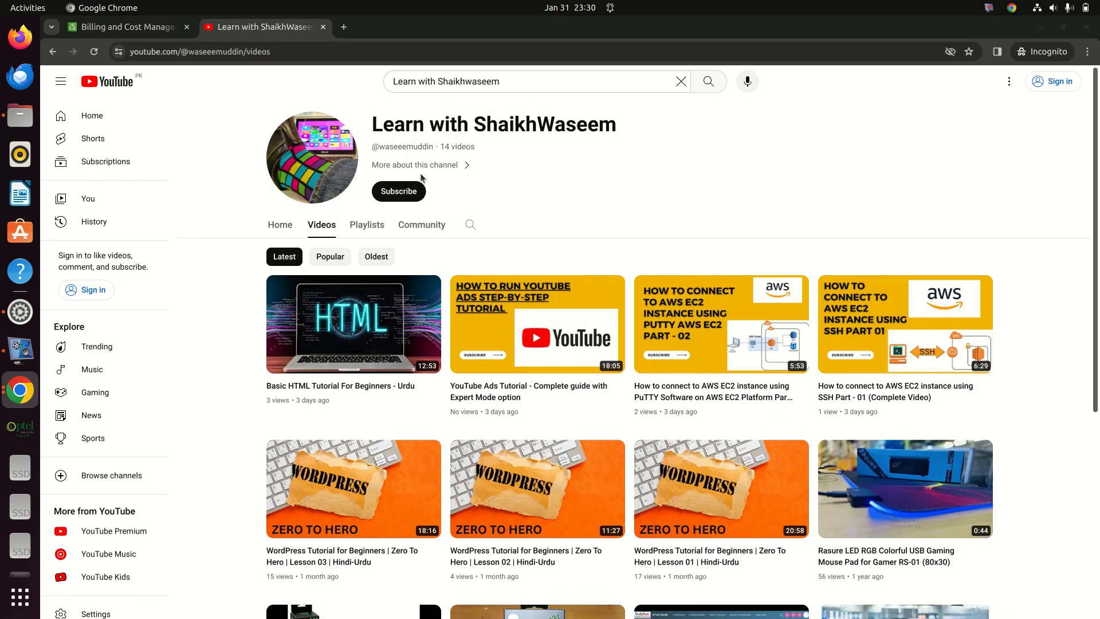
left_click(126, 27)
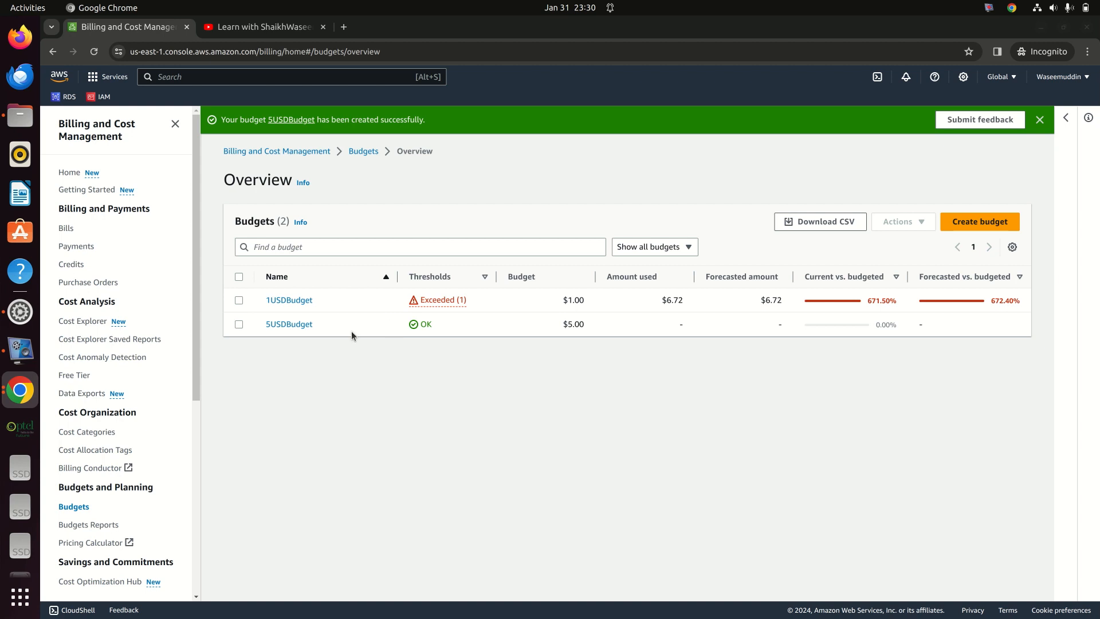